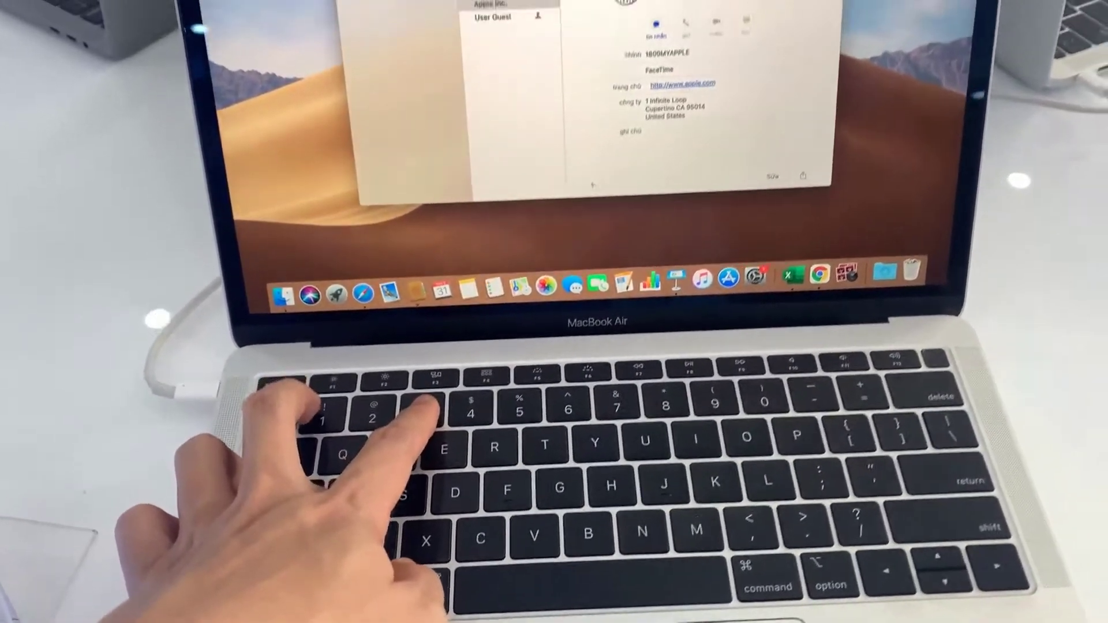
- Capture the full screen with Shift-Command-3 and preview the new screenshot from its thumbnail
{"action": "key", "text": "super+shift+3"}
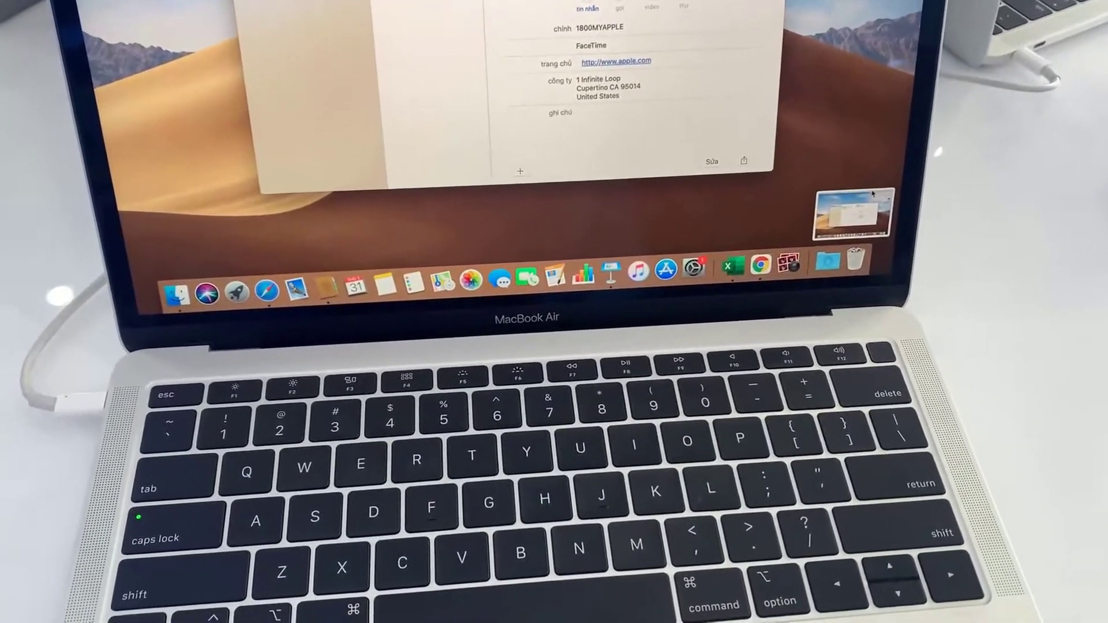
{"action": "left_click", "coordinate": [875, 196]}
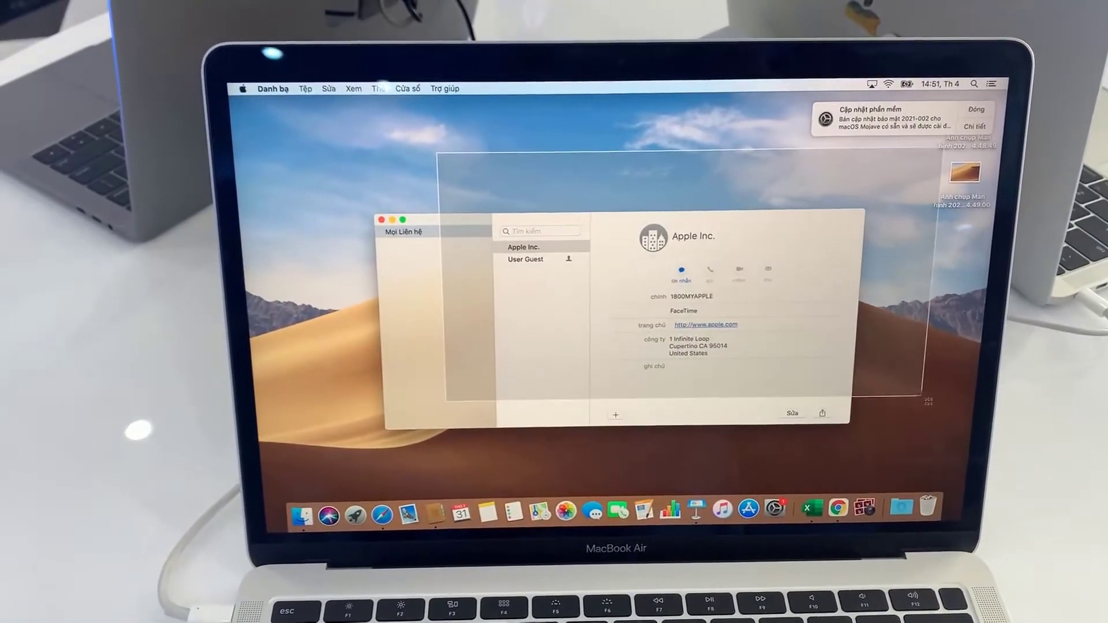
- Capture a region around the Contacts window with Shift-Command-4 and preview that screenshot
{"action": "left_click_drag", "start_coordinate": [905, 402], "coordinate": [904, 401]}
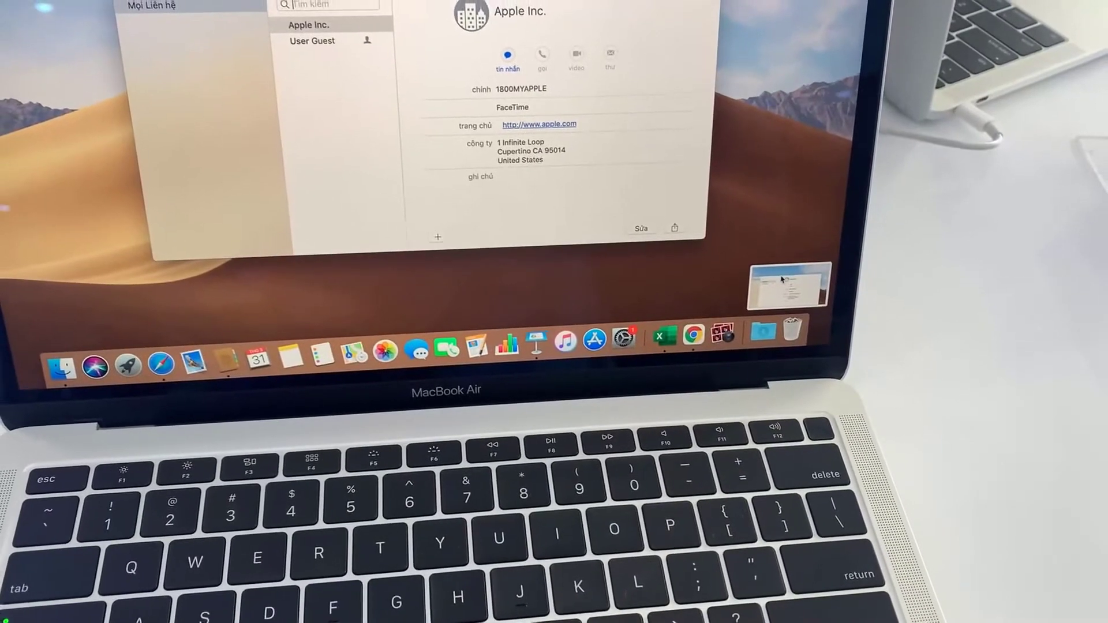
{"action": "left_click", "coordinate": [830, 325]}
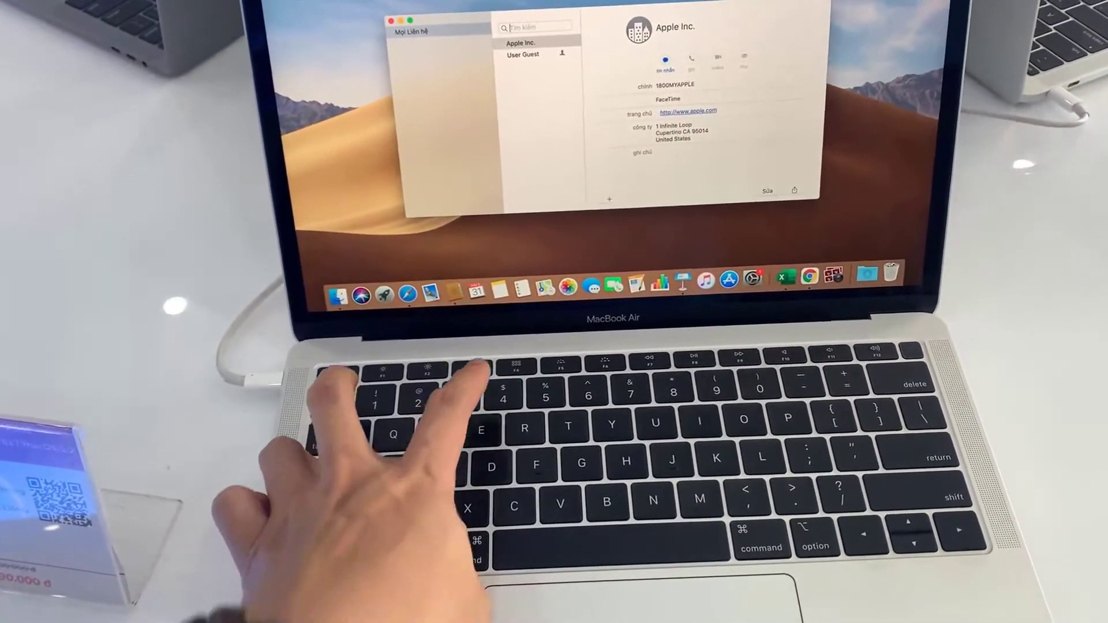
- Show the Shift-Command-5 screenshot toolbar with a selection rectangle framing the Contacts window
{"action": "key", "text": "super+shift+5"}
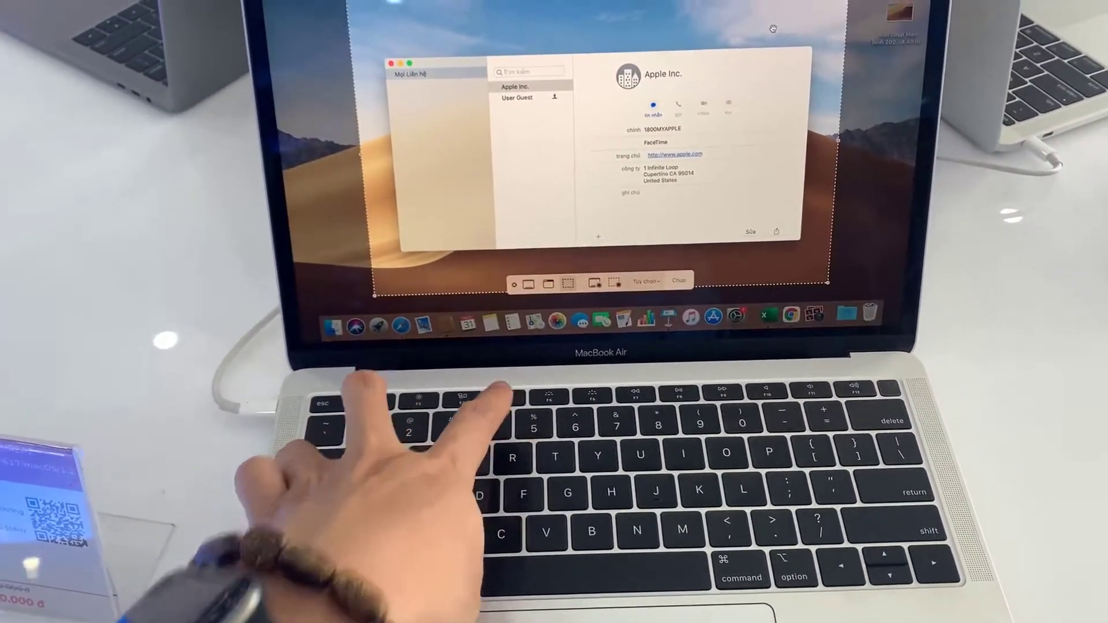